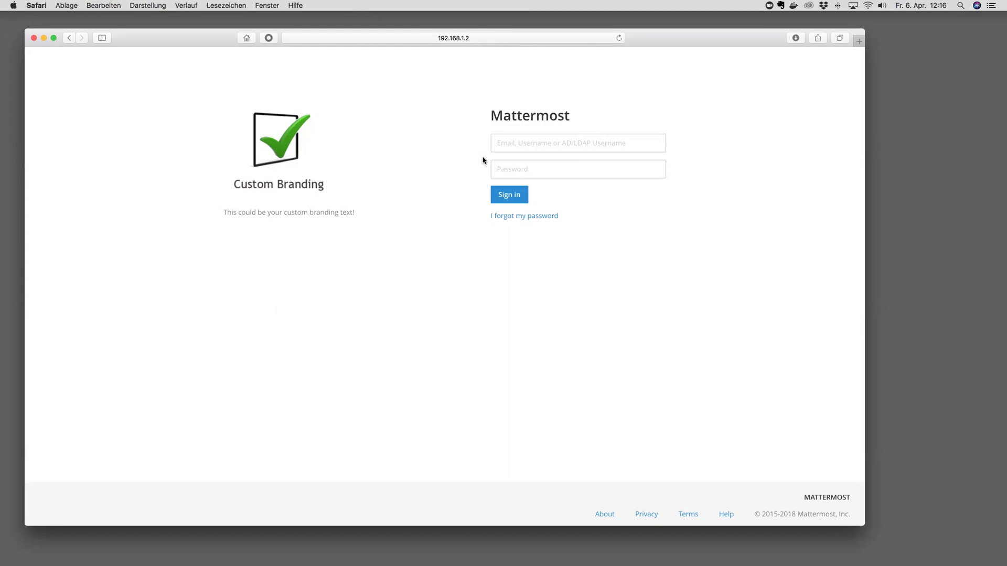
# - Sign in to Mattermost with the administrator's saved e-mail and password
pyautogui.click(556, 149)
pyautogui.click(548, 162)
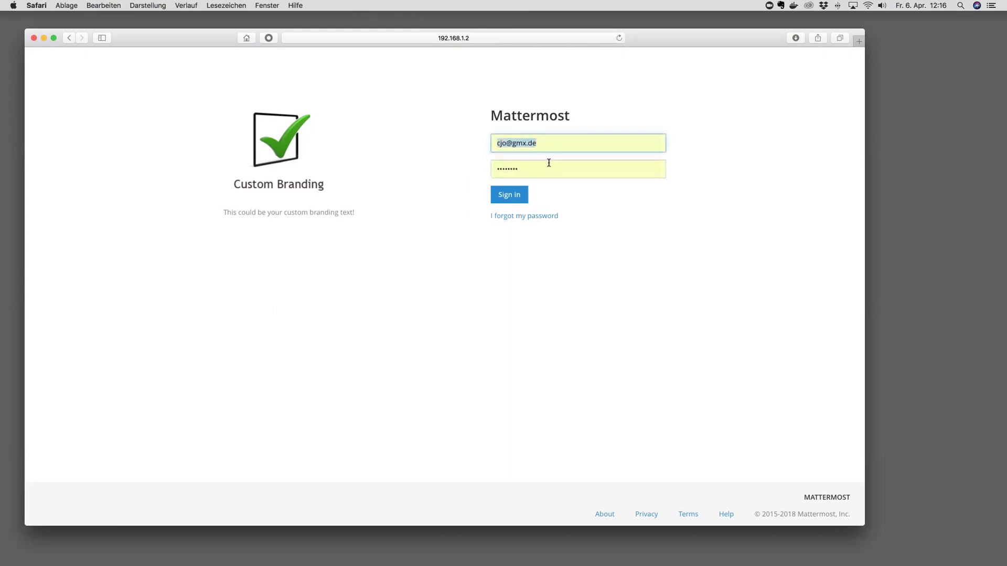
pyautogui.click(508, 195)
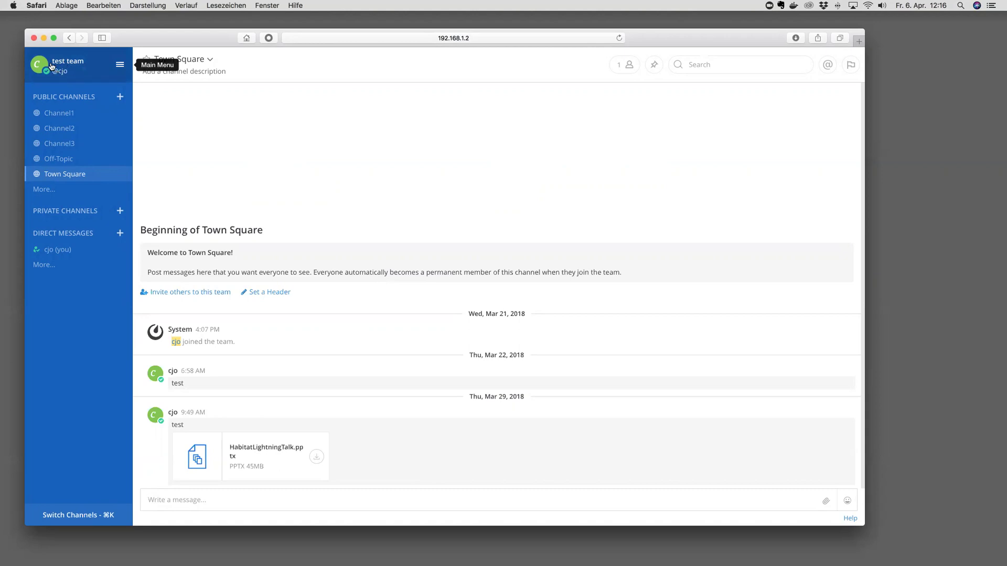
# - Open the System Console and review the Mattermost user list and the AD/LDAP authentication settings
pyautogui.click(77, 66)
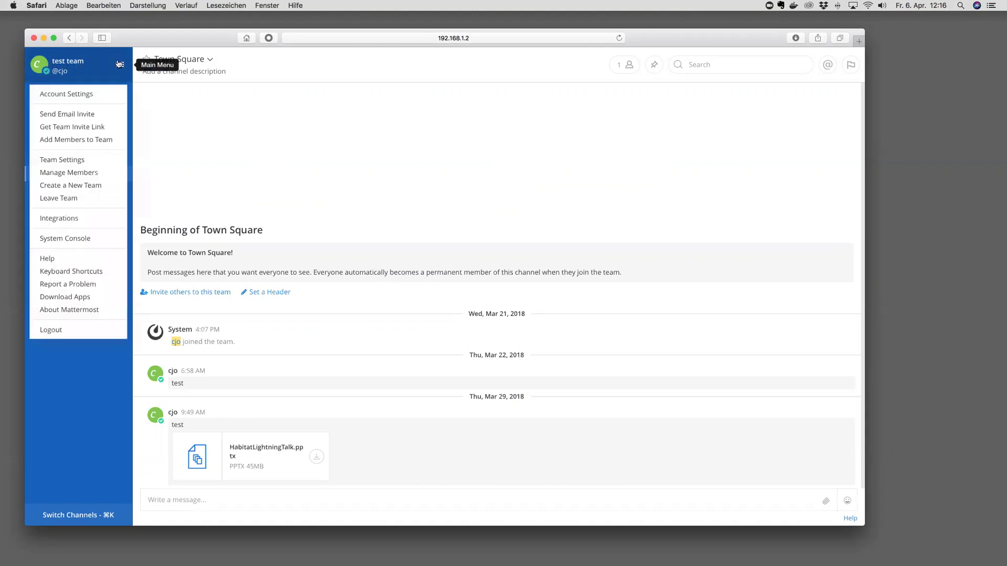
pyautogui.click(79, 239)
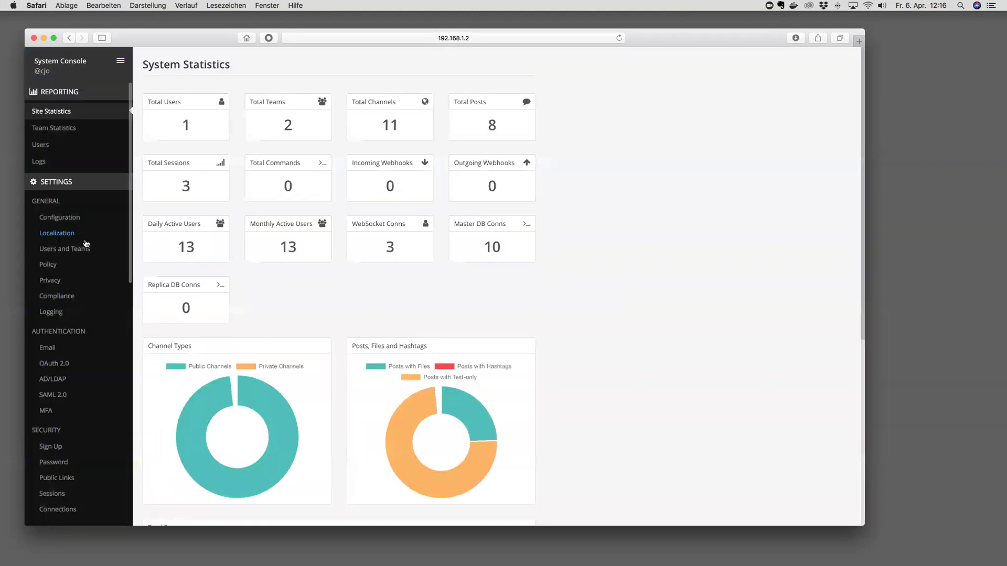
pyautogui.click(40, 146)
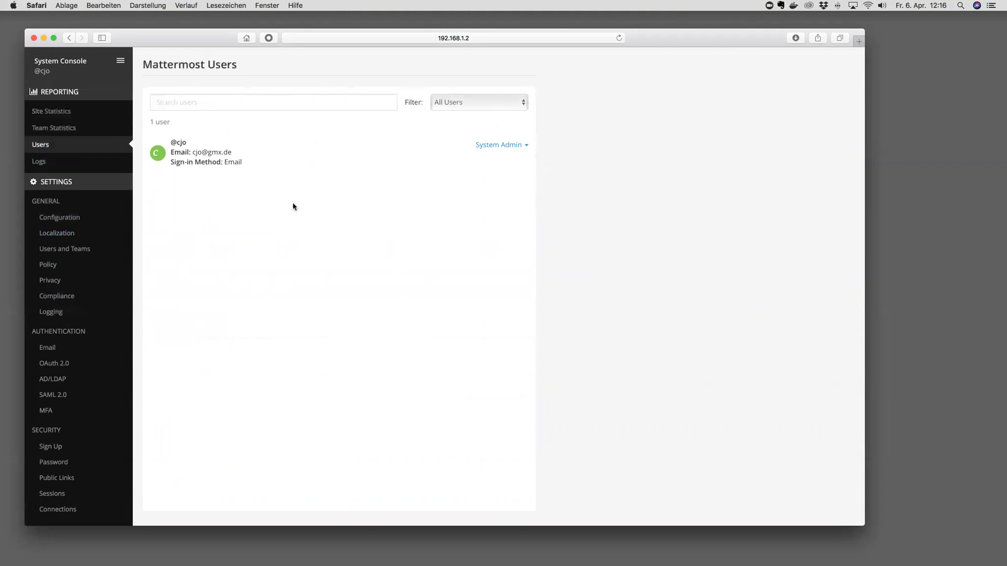
pyautogui.click(56, 379)
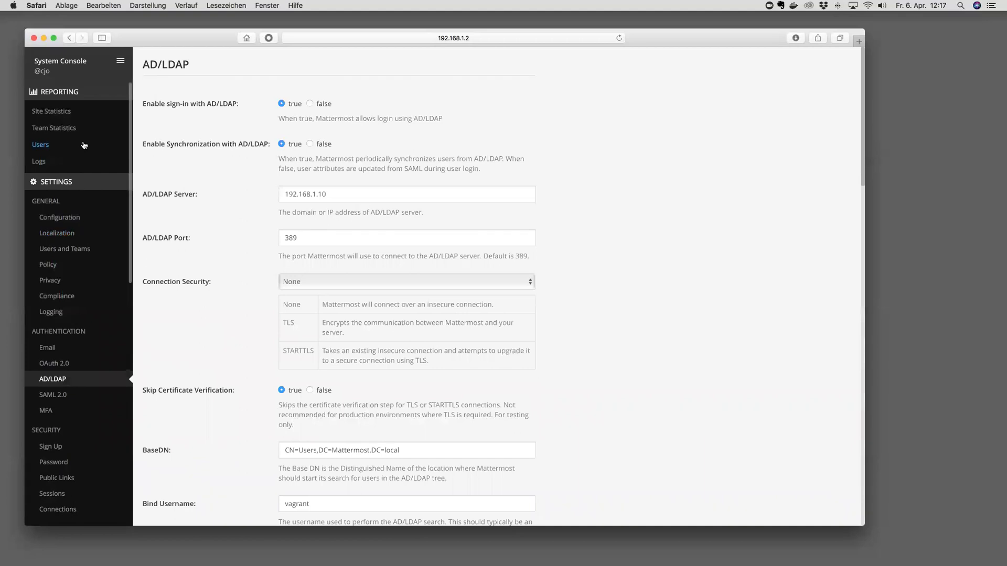
pyautogui.click(83, 142)
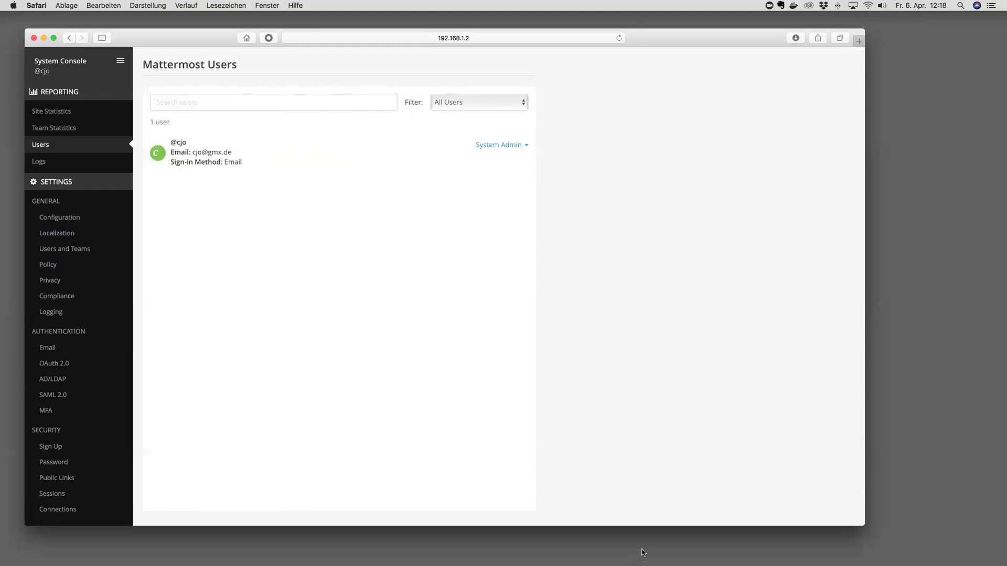
# - Switch to the Windows Server 2012 virtual machine and view the domain's Users container in Active Directory Users and Computers
pyautogui.moveTo(763, 555)
pyautogui.click(837, 549)
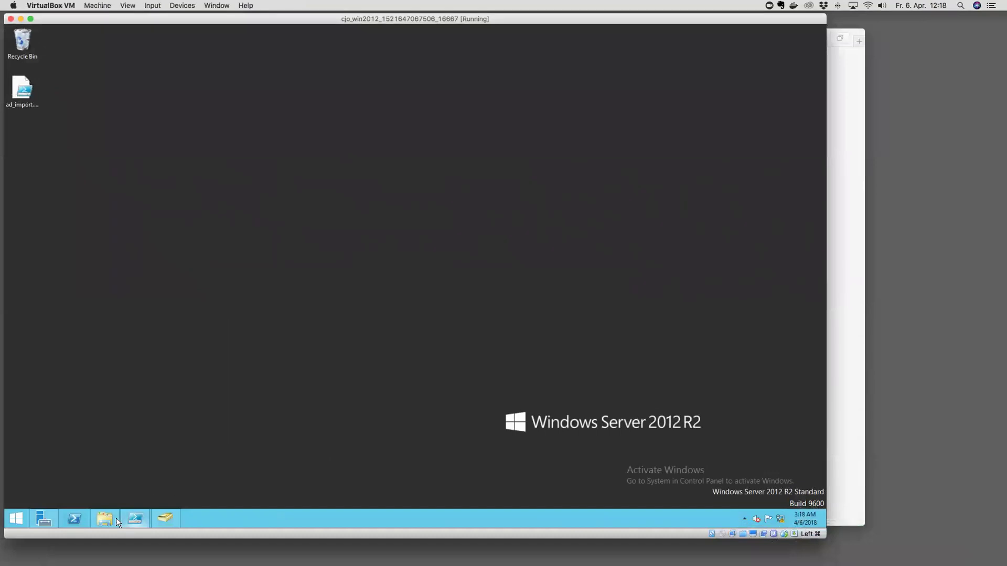
pyautogui.click(166, 519)
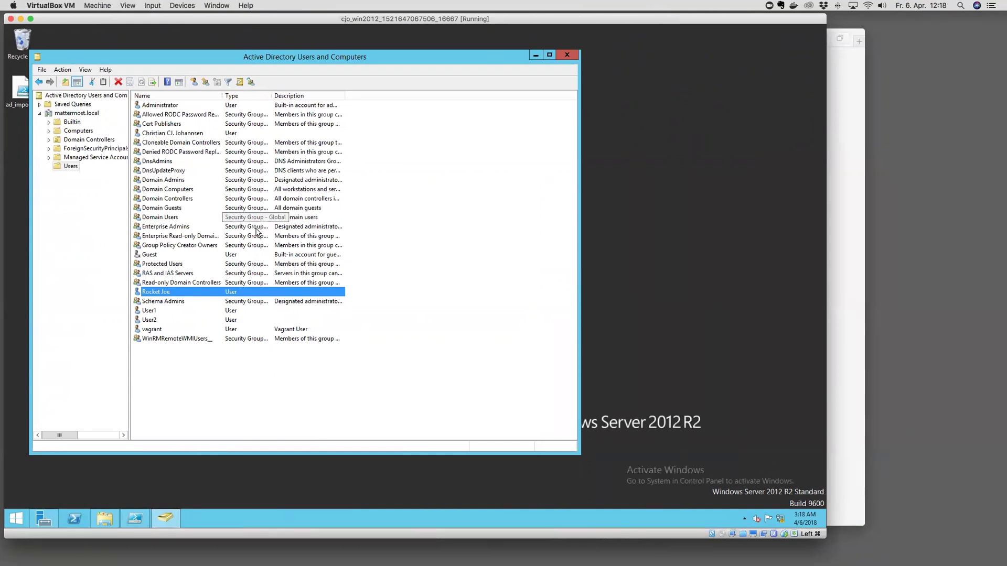
# - Switch to PowerShell ISE and read through the ad_import.ps1 script, from the searchbase setting to the import.json output
pyautogui.click(132, 521)
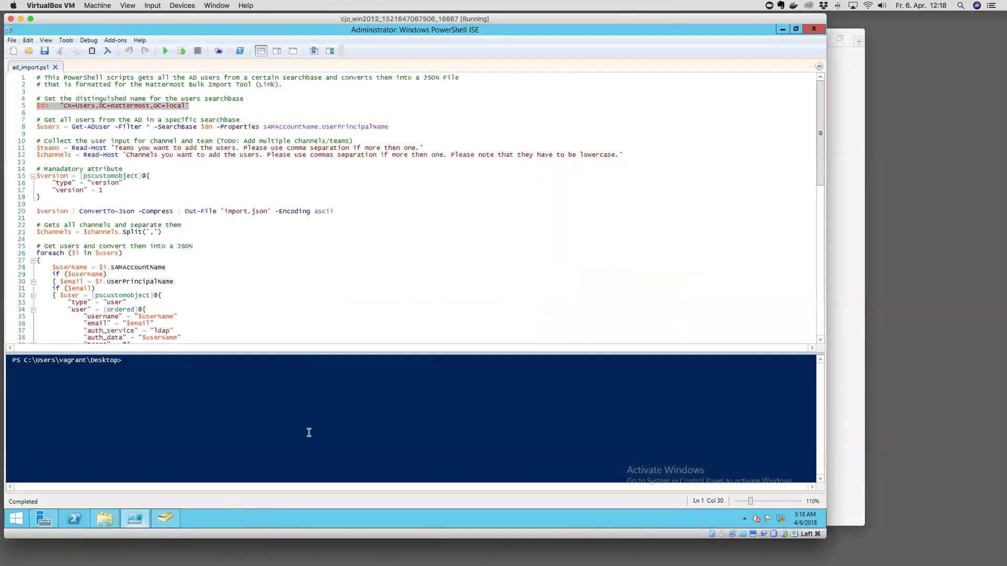
pyautogui.click(336, 274)
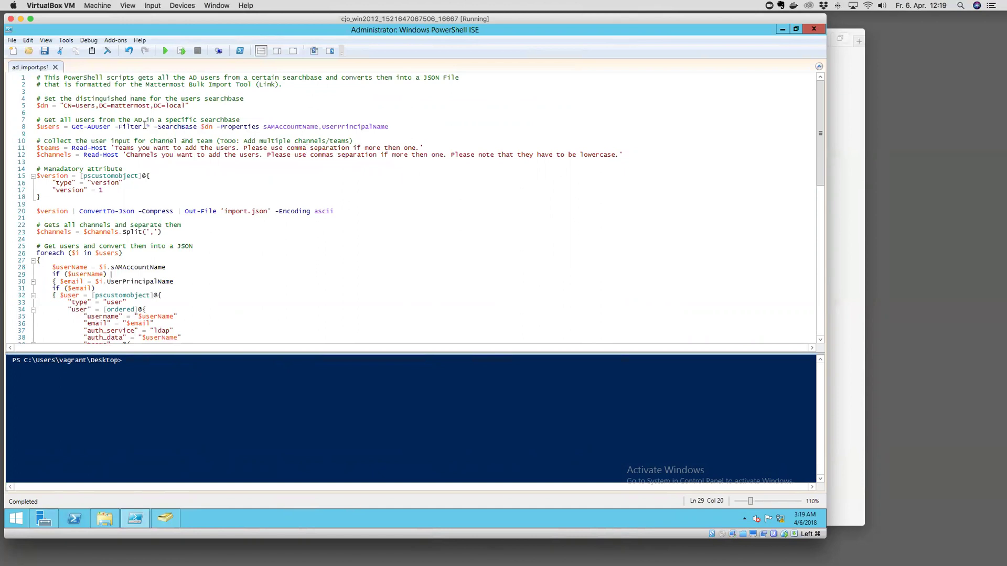
pyautogui.scroll(-1, 223, 243)
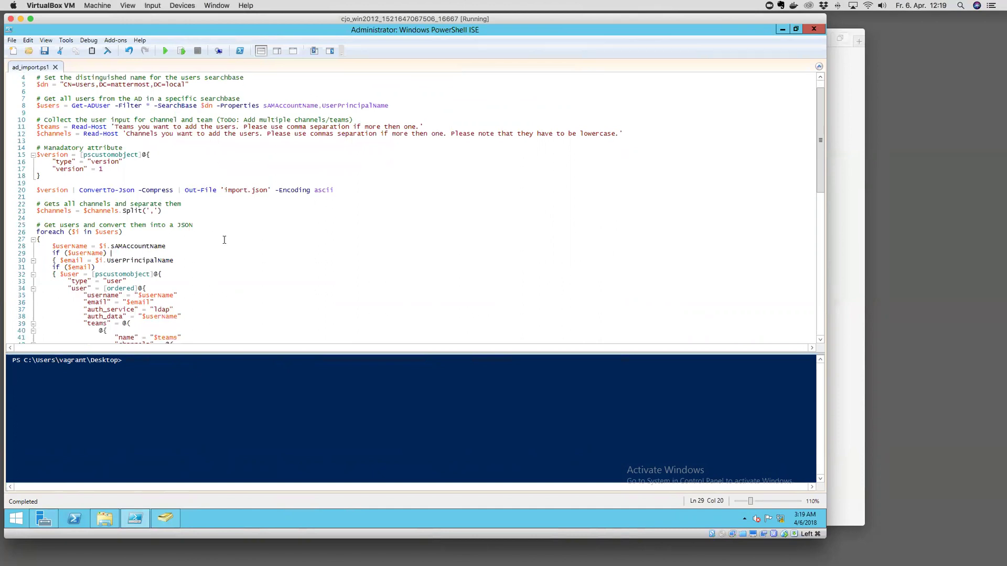
pyautogui.scroll(-5, 224, 239)
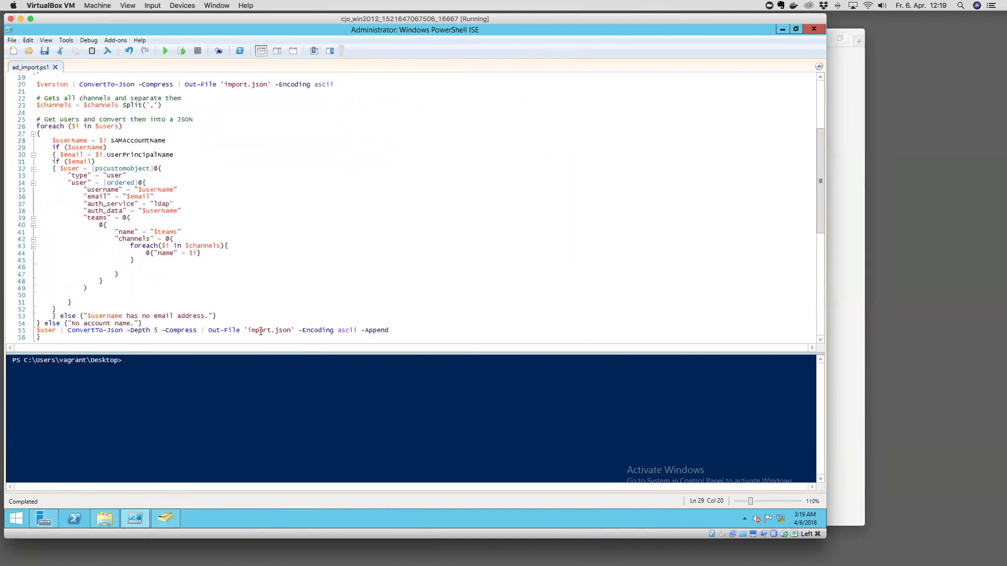
# - Run .\ad_import.ps1 from the PowerShell console with team myteam and channels channel1,channel2,channel3
pyautogui.click(272, 369)
pyautogui.write('.\\ad_import.ps1')
pyautogui.press('Return')
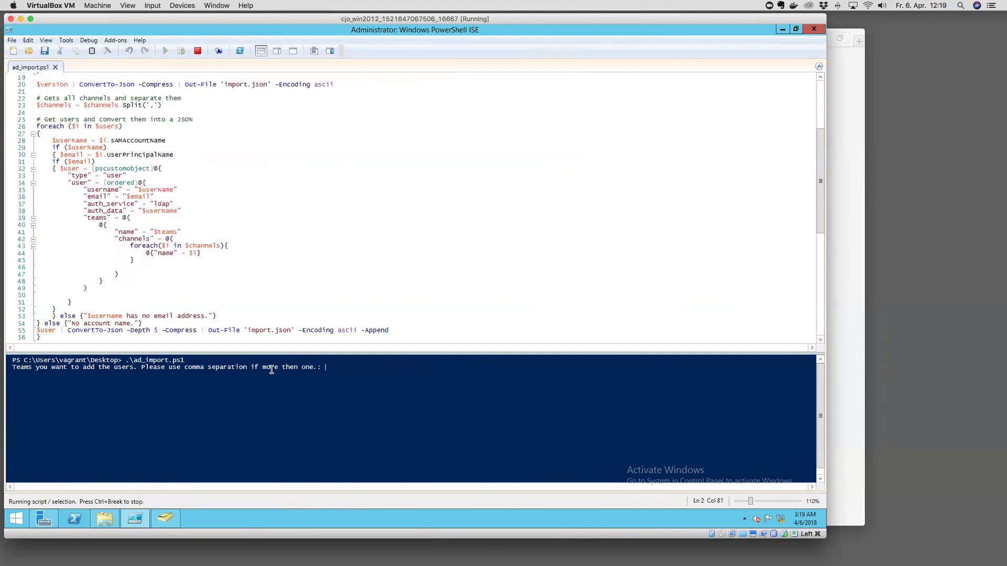
pyautogui.write('myteam')
pyautogui.press('Return')
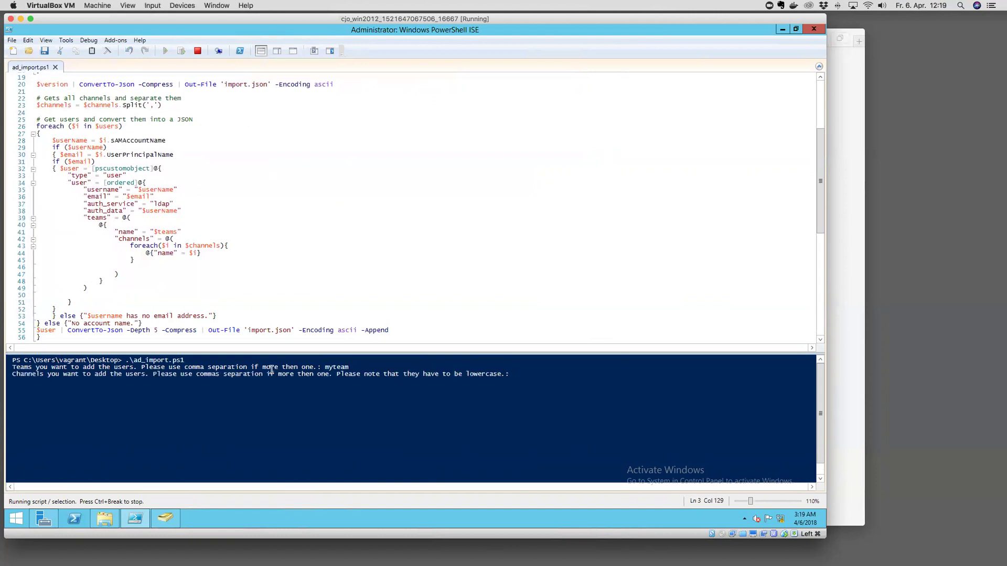
pyautogui.write('channel1,channel2,channel3')
pyautogui.press('Return')
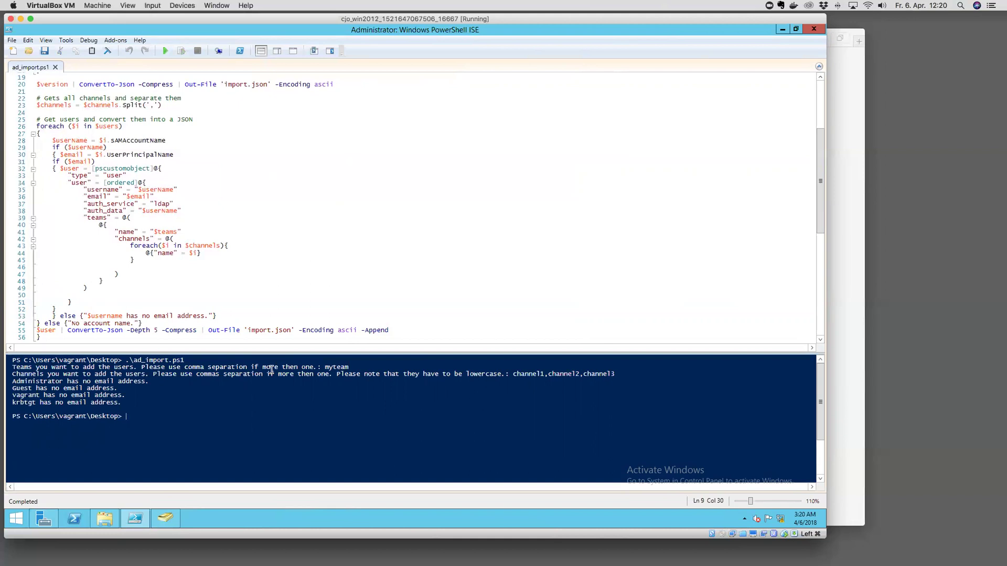
# - Clear the open windows and transfer import.json from the server's desktop into the vagrant Desktop folder on drive C
pyautogui.click(782, 30)
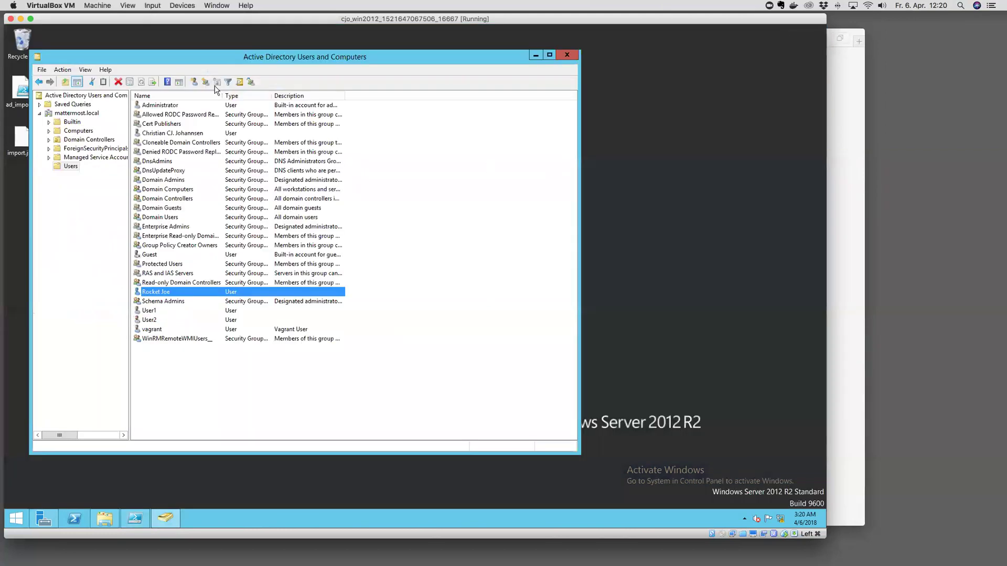
pyautogui.moveTo(209, 59); pyautogui.dragTo(388, 75)
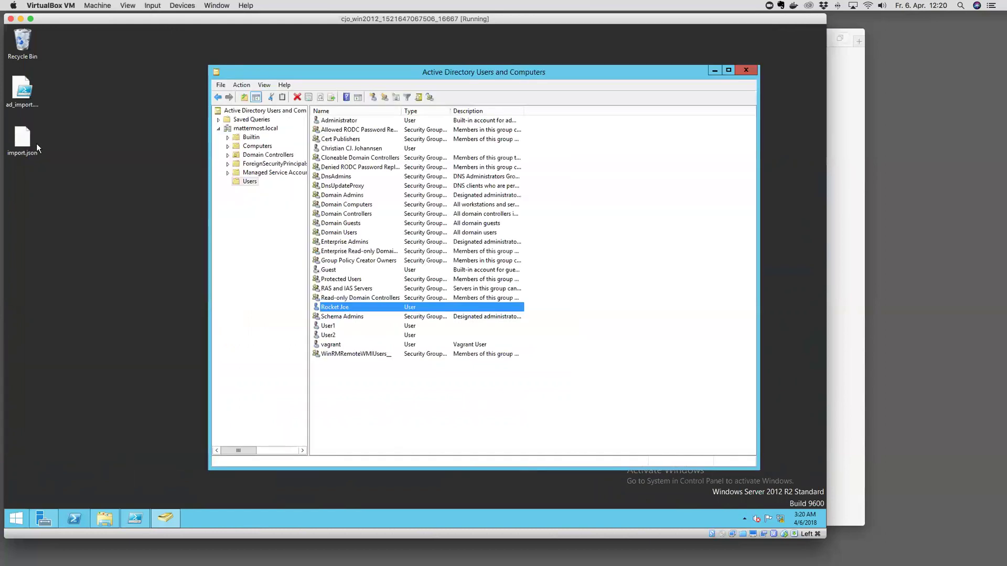
pyautogui.click(714, 71)
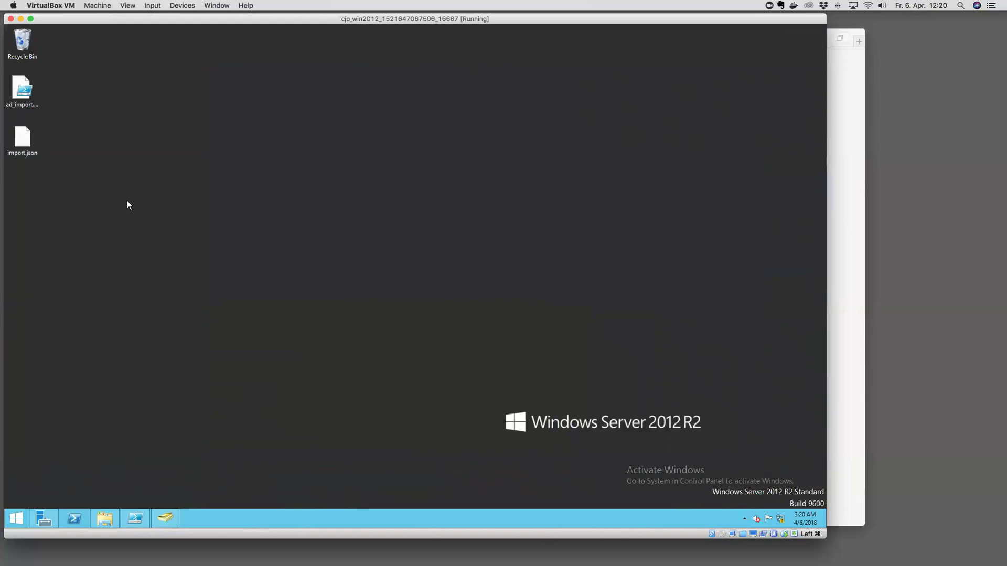
pyautogui.click(169, 516)
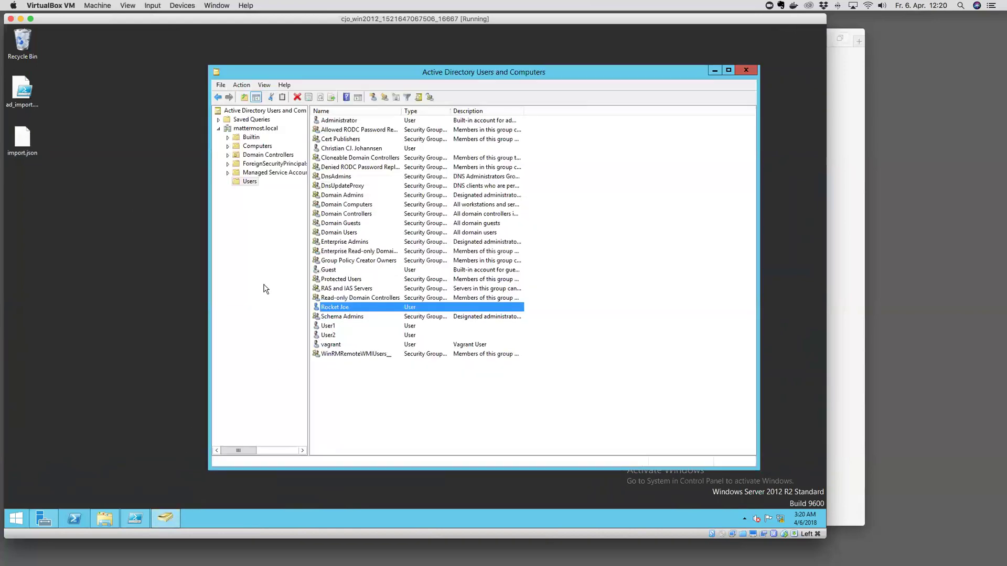
pyautogui.click(714, 71)
pyautogui.click(107, 518)
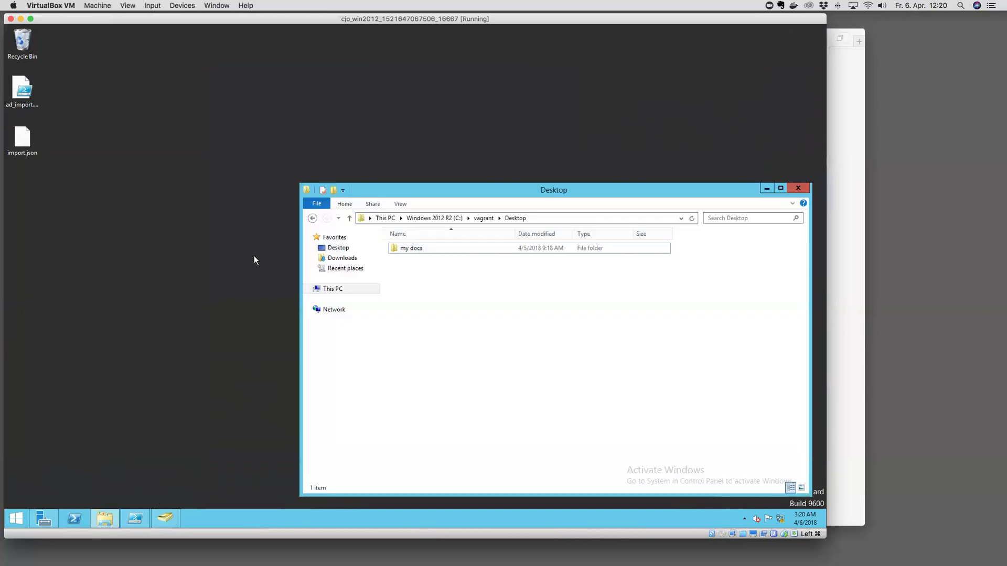
pyautogui.moveTo(36, 139); pyautogui.dragTo(413, 301)
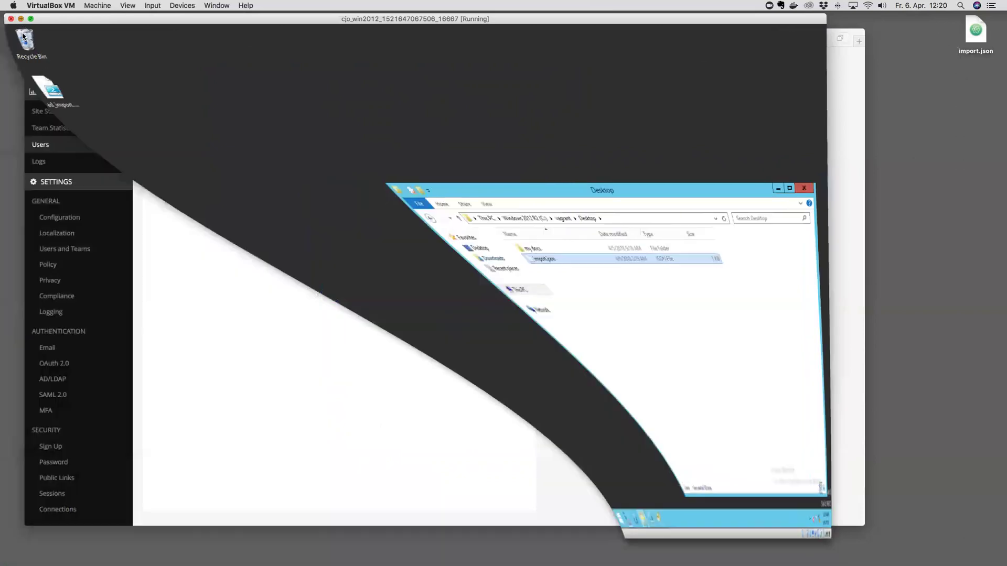
# - Switch to Terminal on the Mac and copy the file to the Ubuntu machine with vagrant scp ~/Desktop/import.json ubuntu:/tmp
pyautogui.click(20, 19)
pyautogui.moveTo(367, 557)
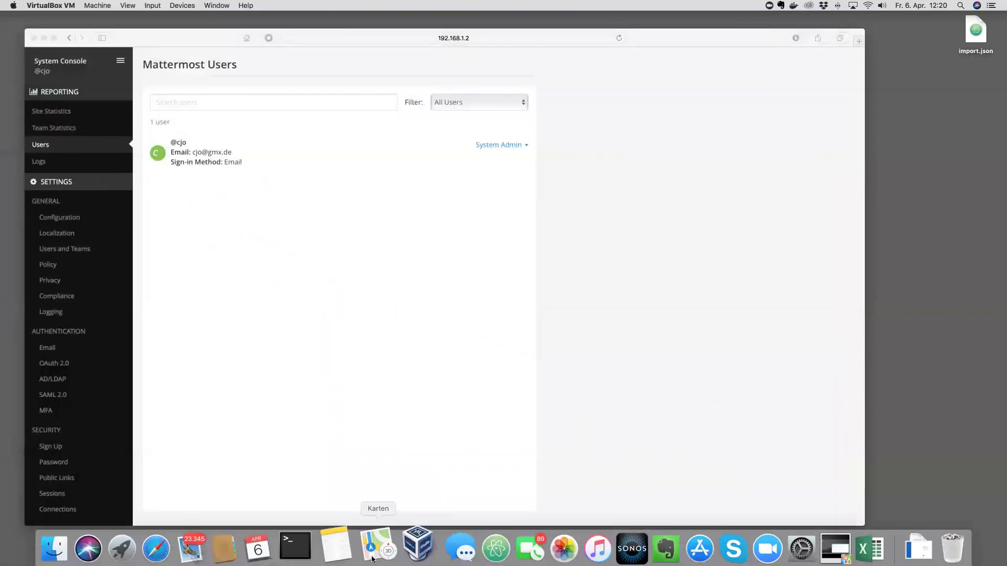
pyautogui.click(310, 544)
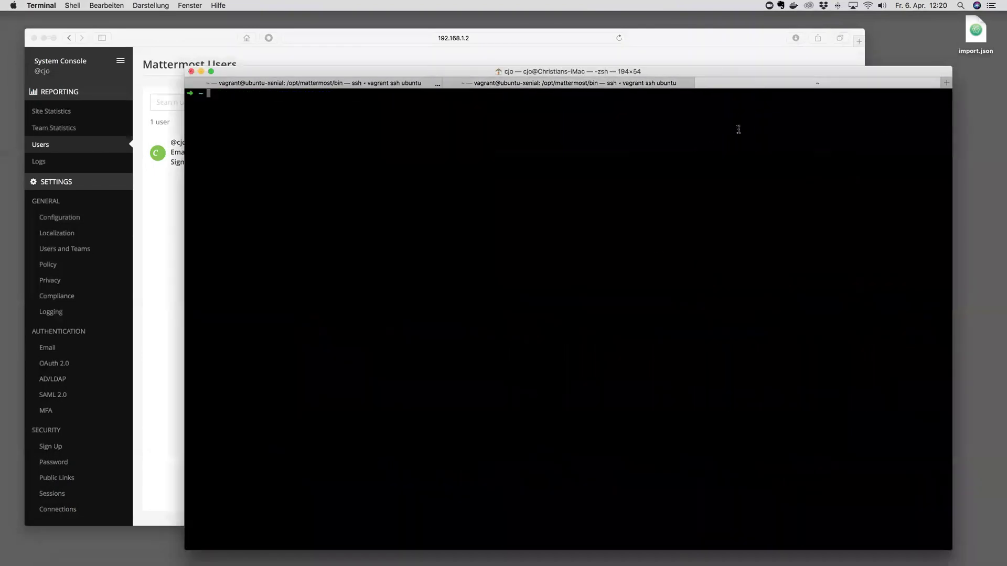
pyautogui.write('git clone')
pyautogui.press('super+v')
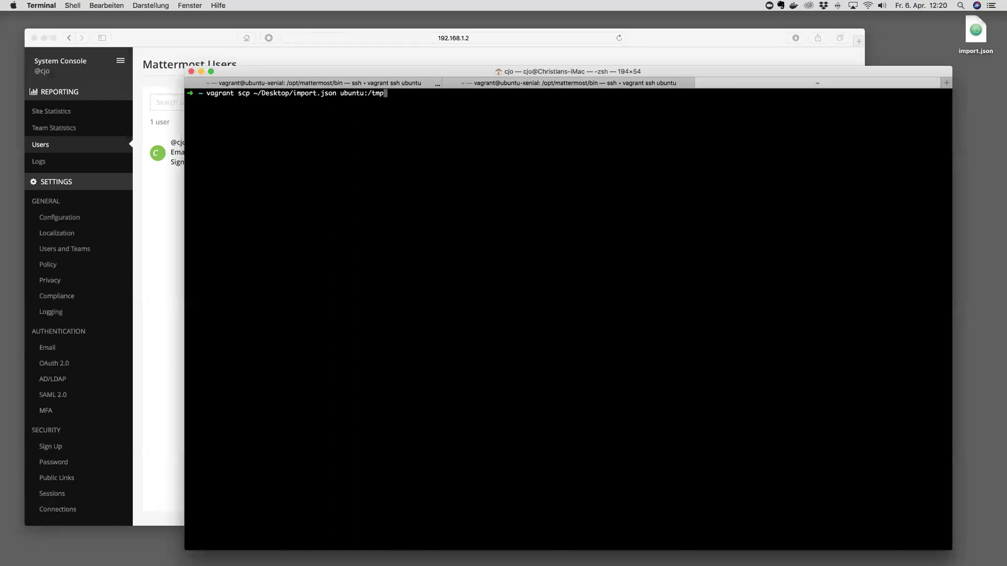
pyautogui.press('Return')
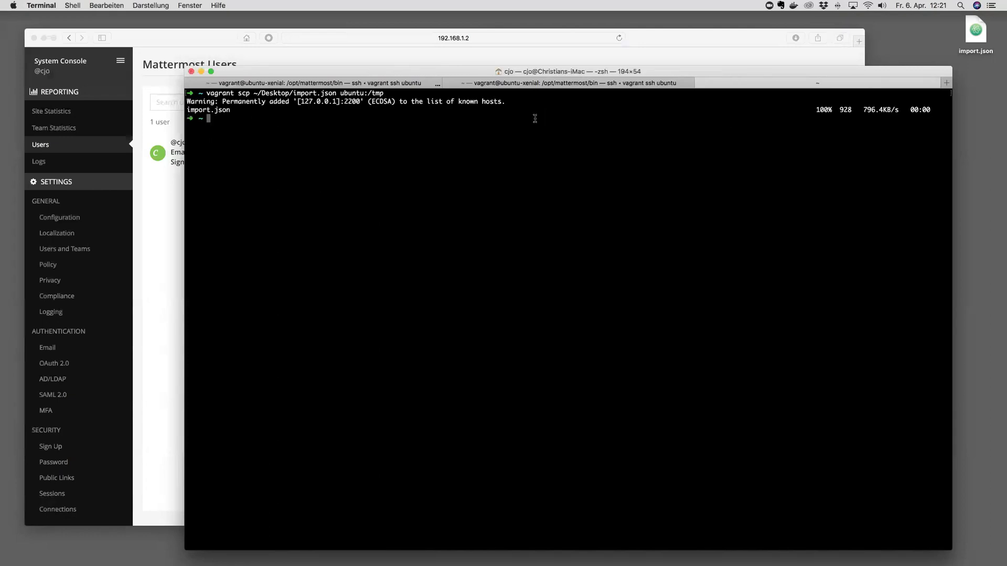
# - In the Ubuntu SSH session, validate the import file with sudo ./platform import bulk /tmp/import.json --validate
pyautogui.click(599, 84)
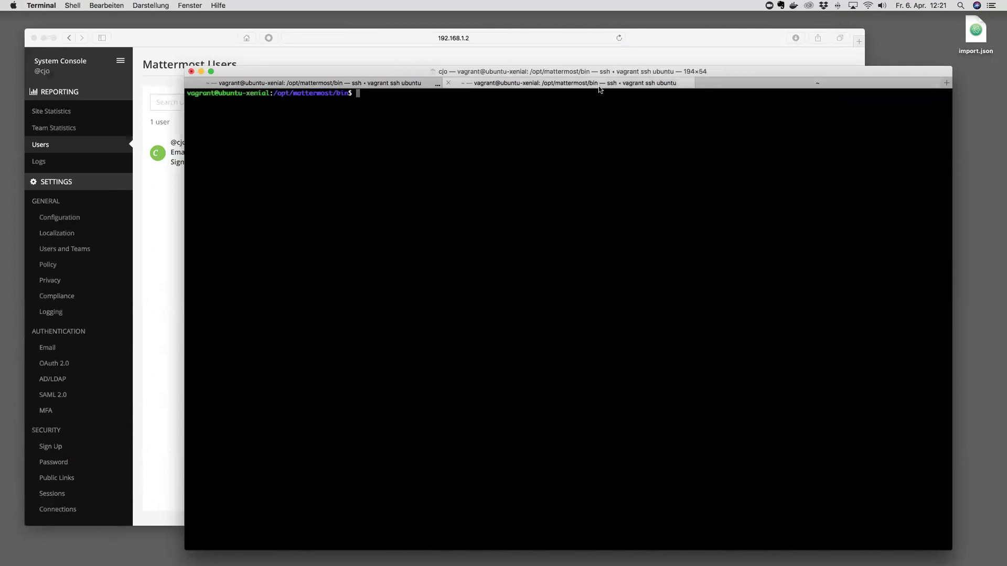
pyautogui.press('Up')
pyautogui.press('Up')
pyautogui.press('Up')
pyautogui.press('Up')
pyautogui.press('Up')
pyautogui.press('Up')
pyautogui.press('Up')
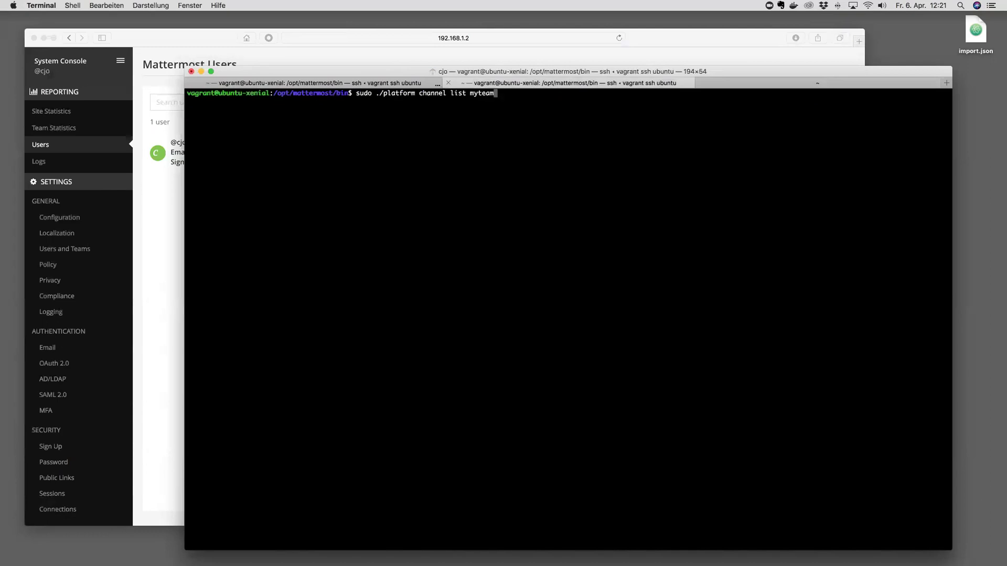
pyautogui.press('Down')
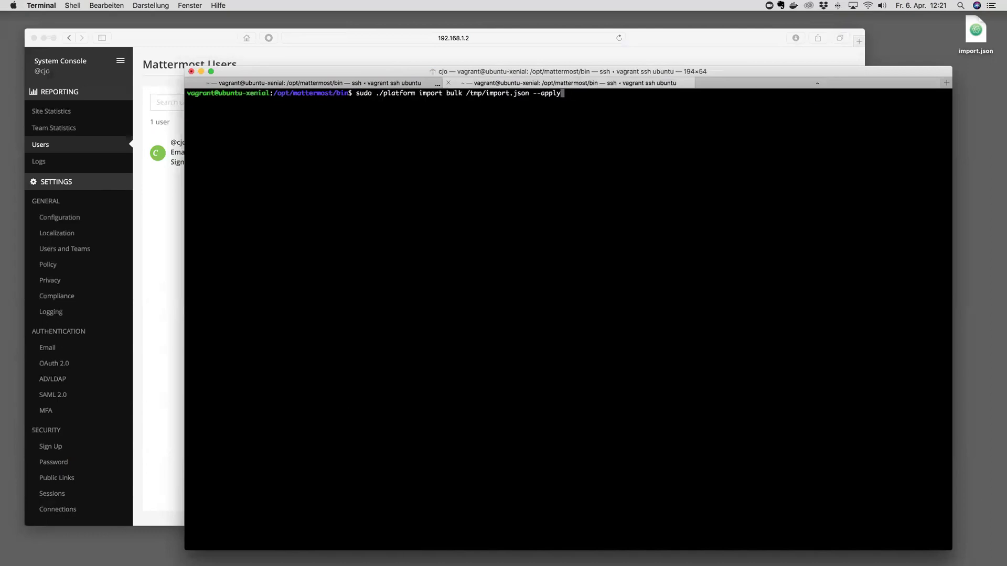
pyautogui.press('Up')
pyautogui.press('Return')
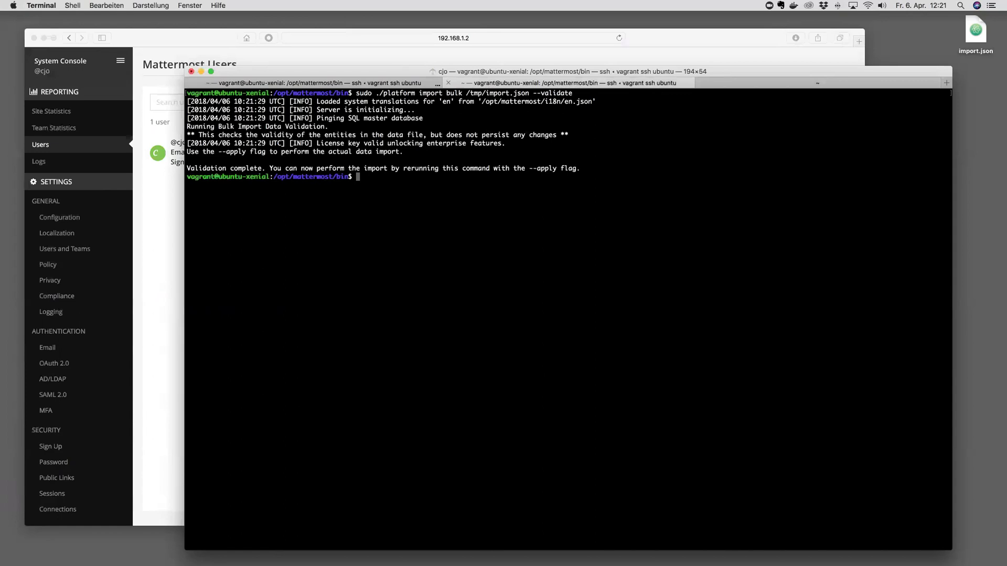
# - Perform the actual bulk import by rerunning the command on /tmp/import.json with the --apply flag
pyautogui.press('Up')
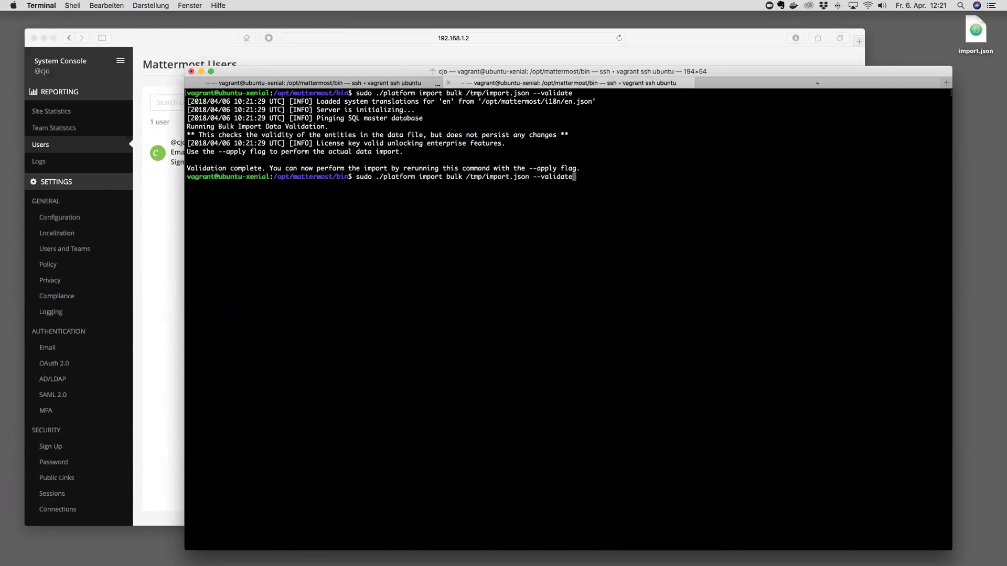
pyautogui.press('BackSpace')
pyautogui.press('BackSpace')
pyautogui.press('BackSpace')
pyautogui.press('BackSpace')
pyautogui.press('BackSpace')
pyautogui.press('BackSpace')
pyautogui.press('BackSpace')
pyautogui.press('BackSpace')
pyautogui.write('apply')
pyautogui.press('Return')
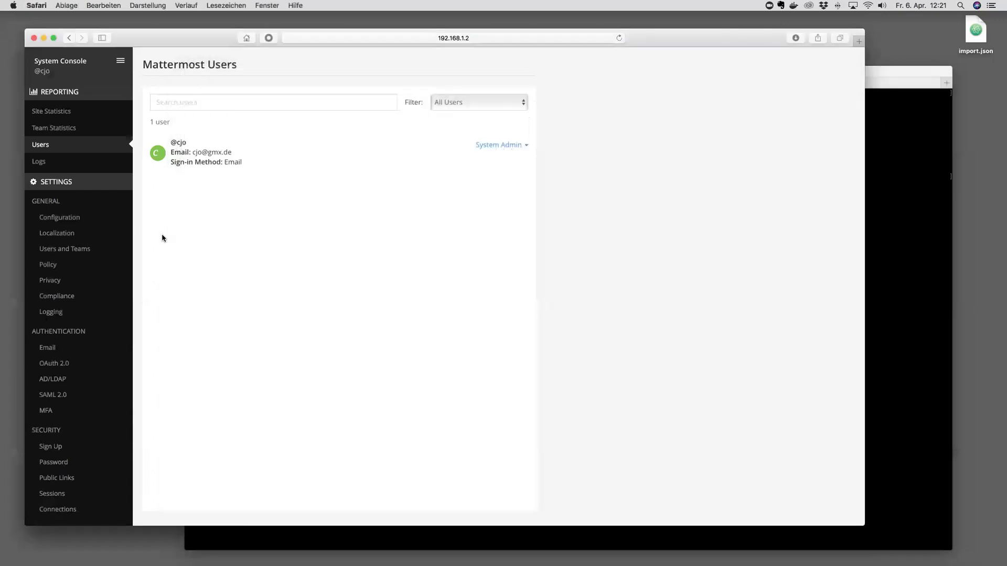
# - Switch back to Safari, reload the Mattermost user list to check the imported accounts, and log out of the administrator account
pyautogui.click(163, 237)
pyautogui.click(619, 38)
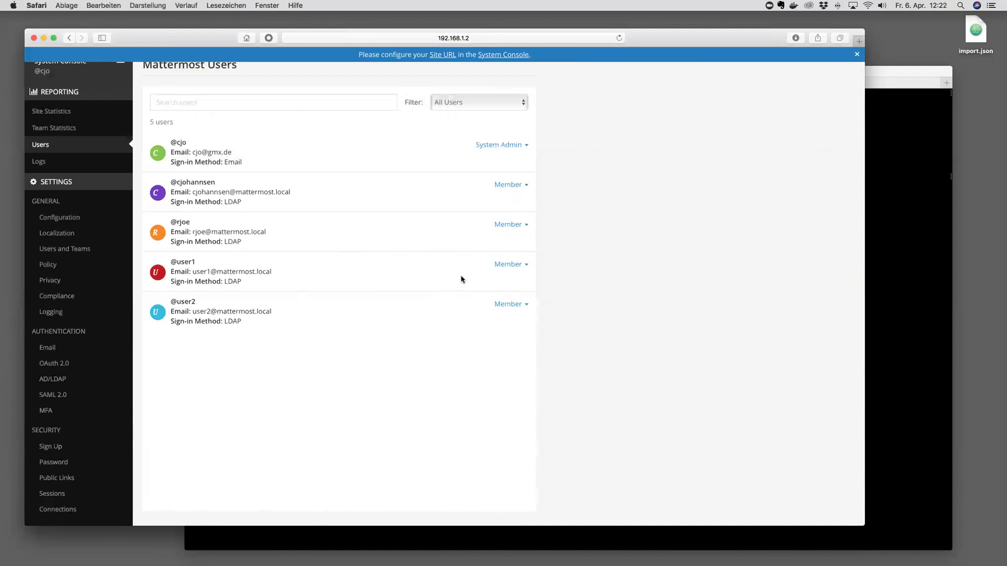
pyautogui.click(125, 70)
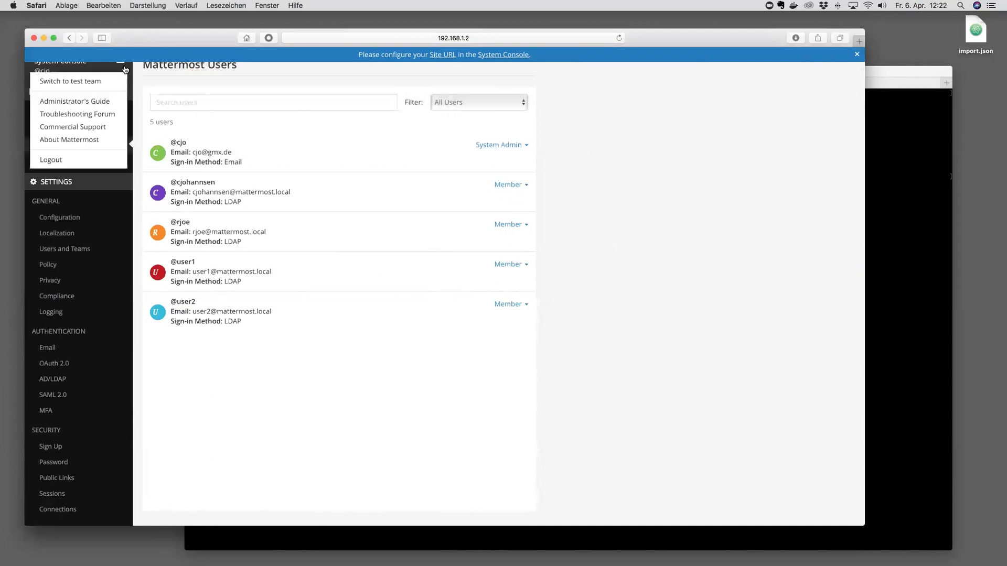
pyautogui.click(94, 157)
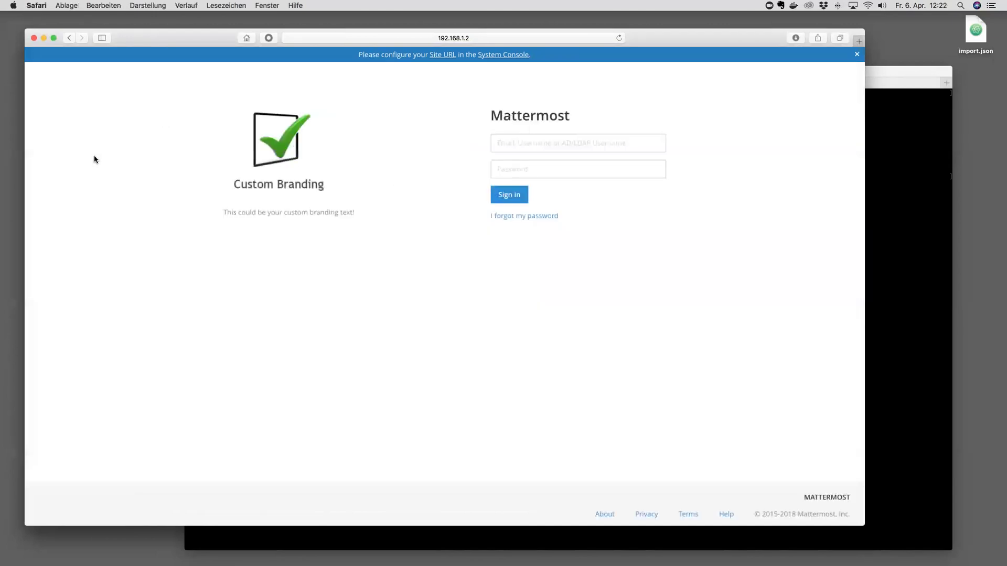
# - Sign in to Mattermost with the imported mattermost.local user's saved email and password, and dismiss the Preview Mode banner
pyautogui.click(555, 143)
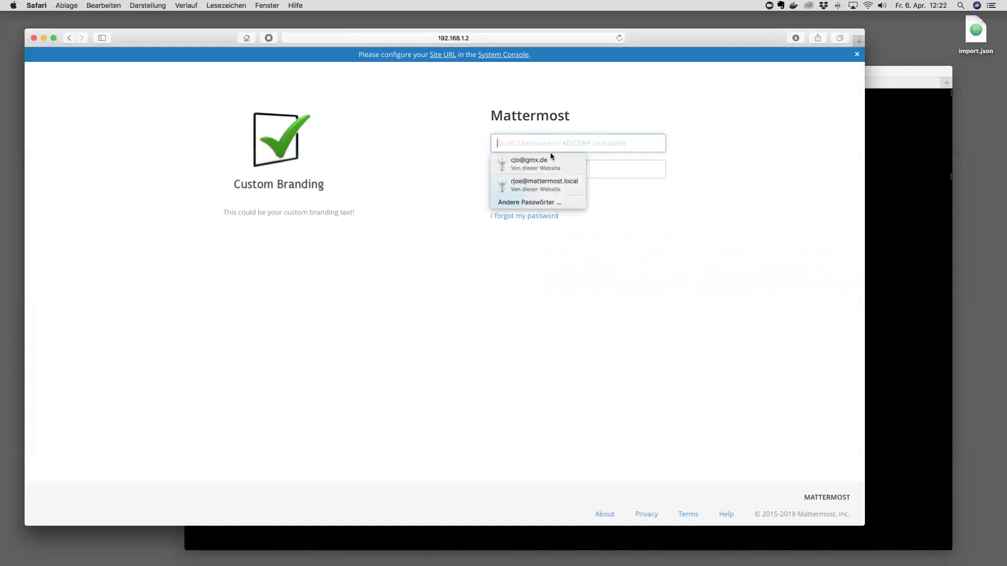
pyautogui.click(544, 187)
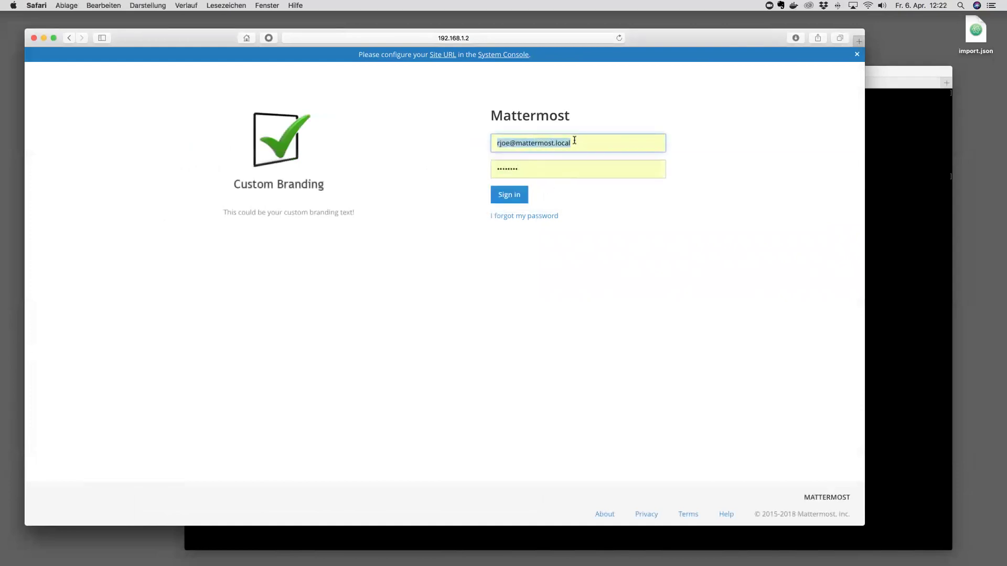
pyautogui.click(508, 200)
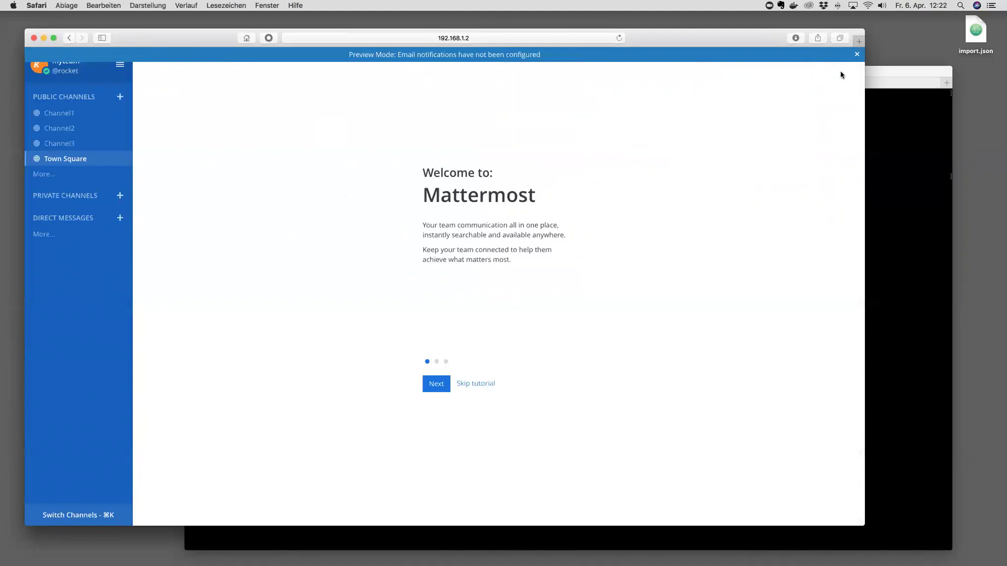
pyautogui.click(857, 54)
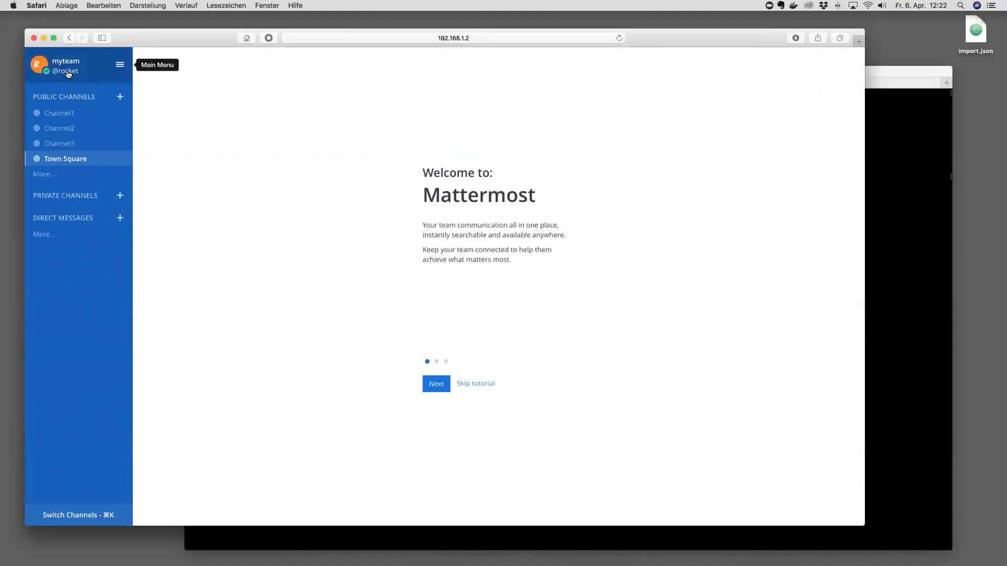
# - Switch to Channel2 and then Channel3 in myteam, and skip the welcome tutorial to show the channel's content
pyautogui.click(71, 128)
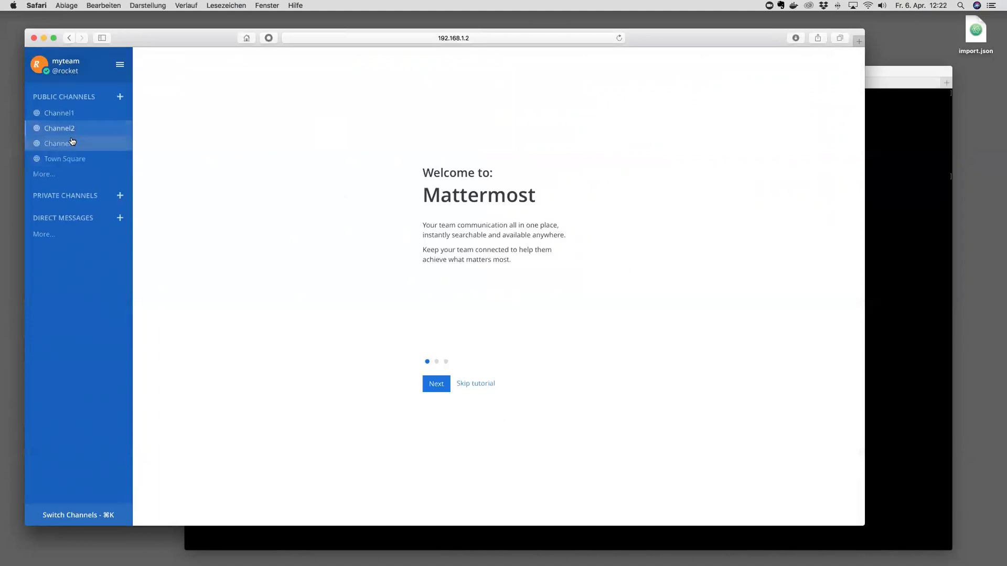
pyautogui.click(72, 141)
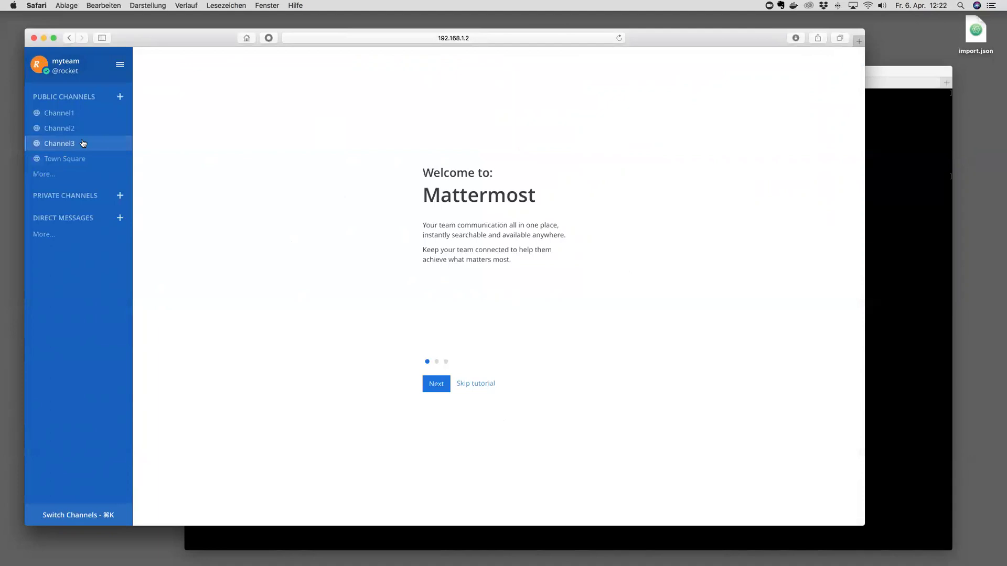
pyautogui.click(492, 386)
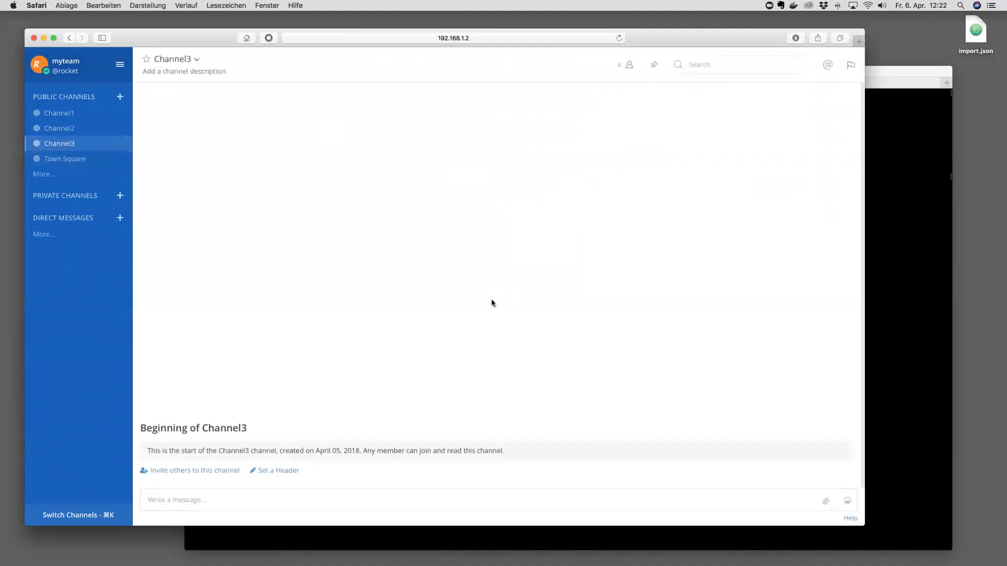